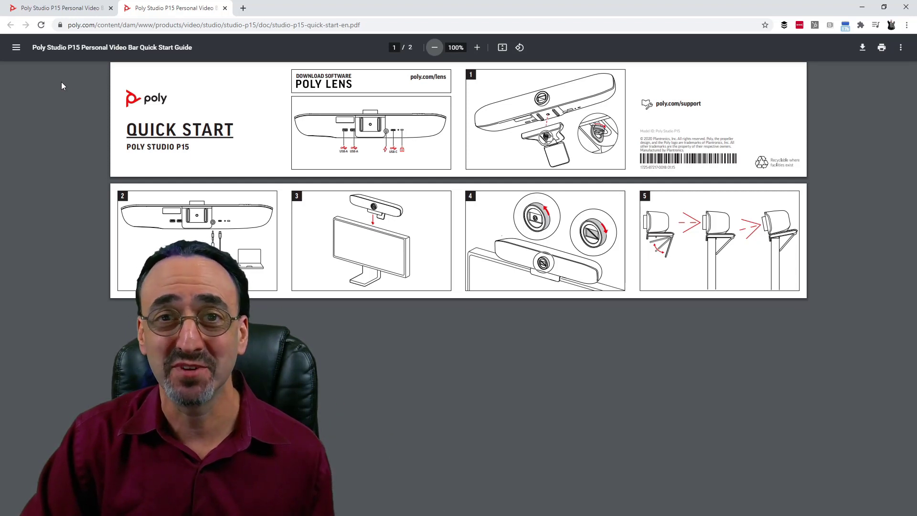
Switch to the first tab, showing the guide at 324% on the Poly Lens download panel
left_click(72, 9)
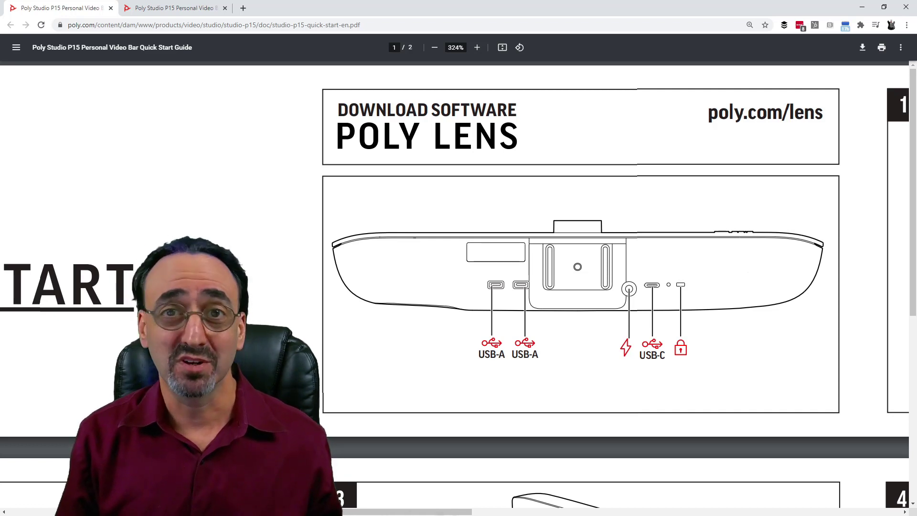
Scroll to page 2's panel 2 diagram: video bar cabled to a laptop and wall power adapter
left_click_drag(248, 512, 462, 494)
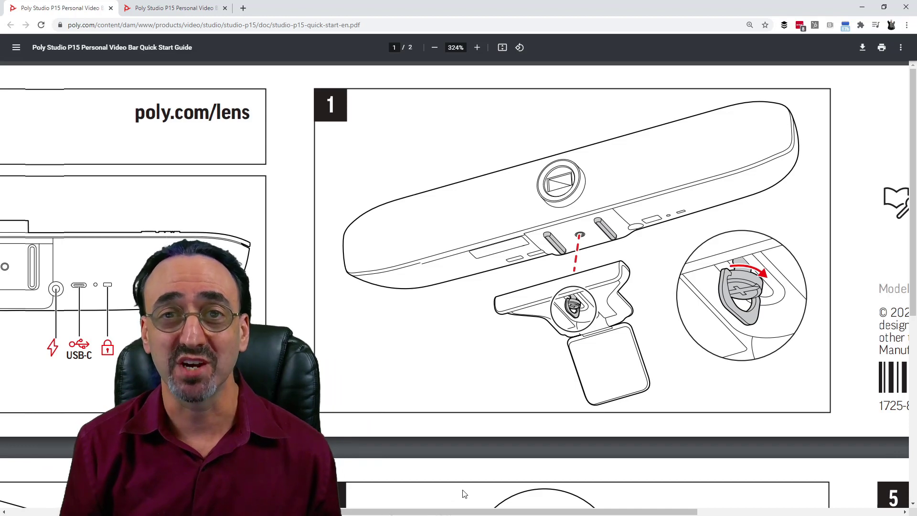
scroll(440, 512, "left", 15)
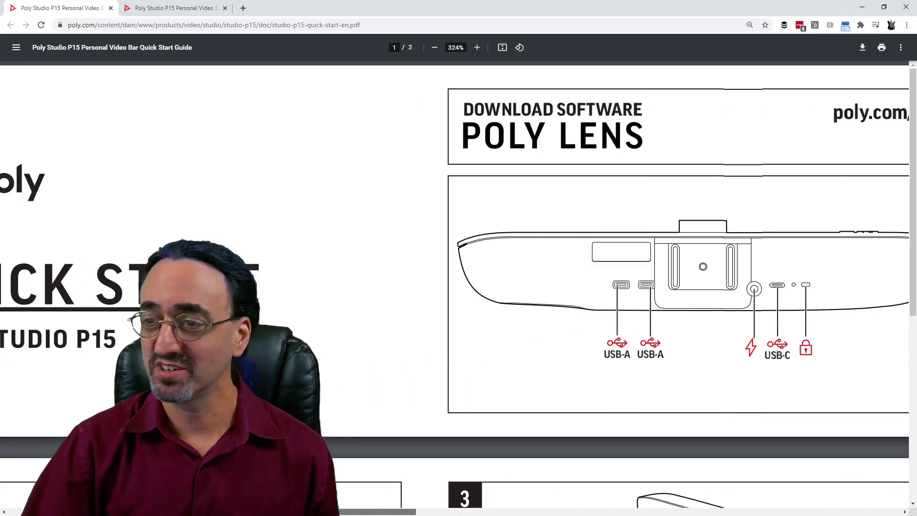
scroll(441, 513, "left", 3)
scroll(379, 514, "down", 10)
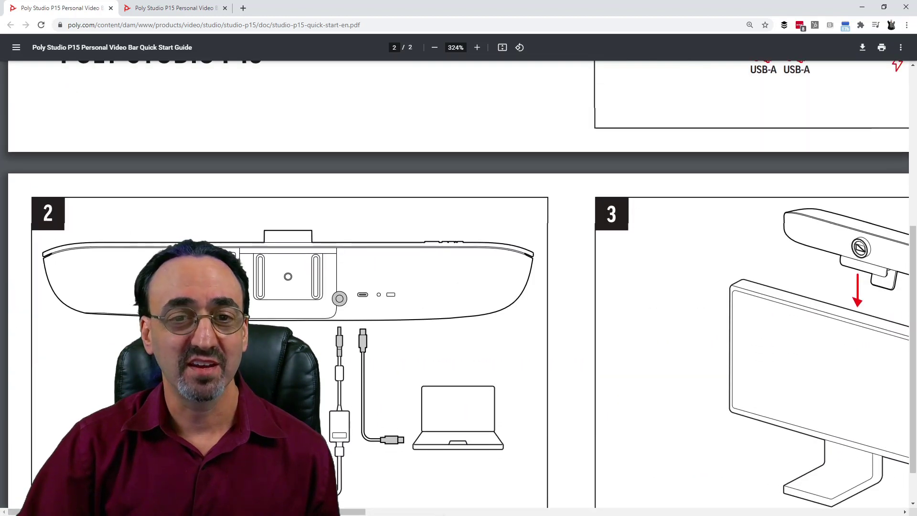
scroll(378, 514, "down", 1)
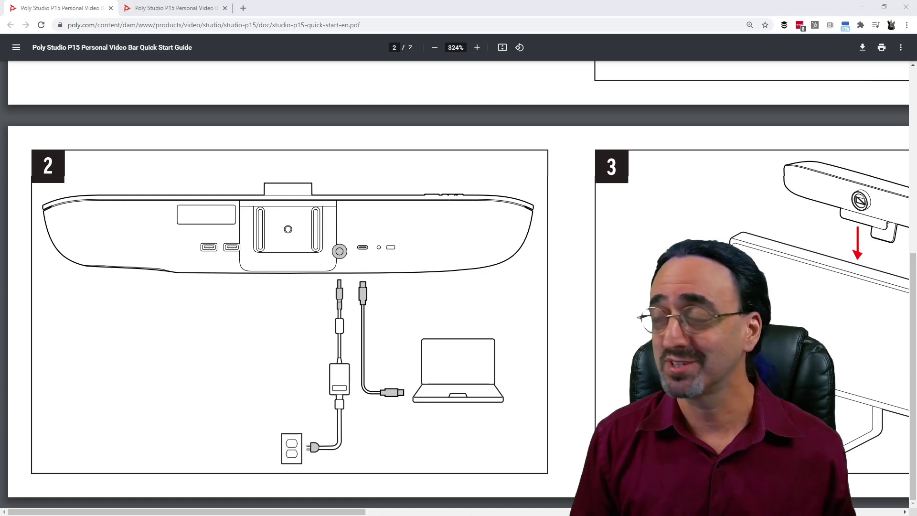
Scroll right to panel 4's privacy shutter illustration beside part of panel 5
left_click_drag(165, 512, 396, 513)
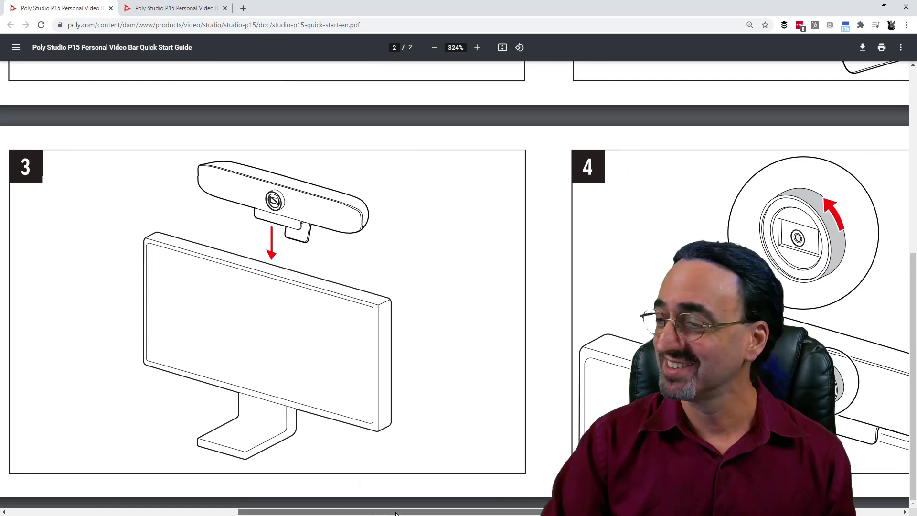
left_click_drag(396, 513, 603, 513)
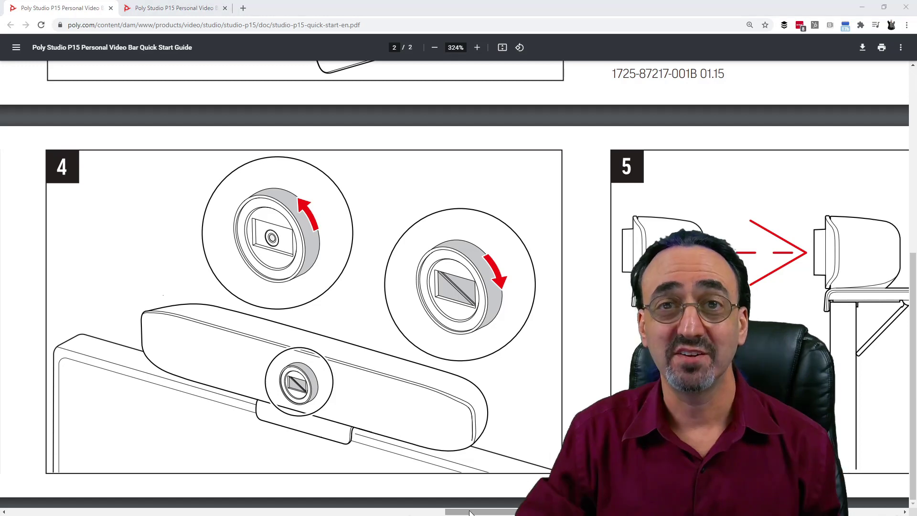
Scroll to the guide's stand-adjustment panel 5, then switch to the Poly Lens Home page
left_click_drag(469, 512, 874, 513)
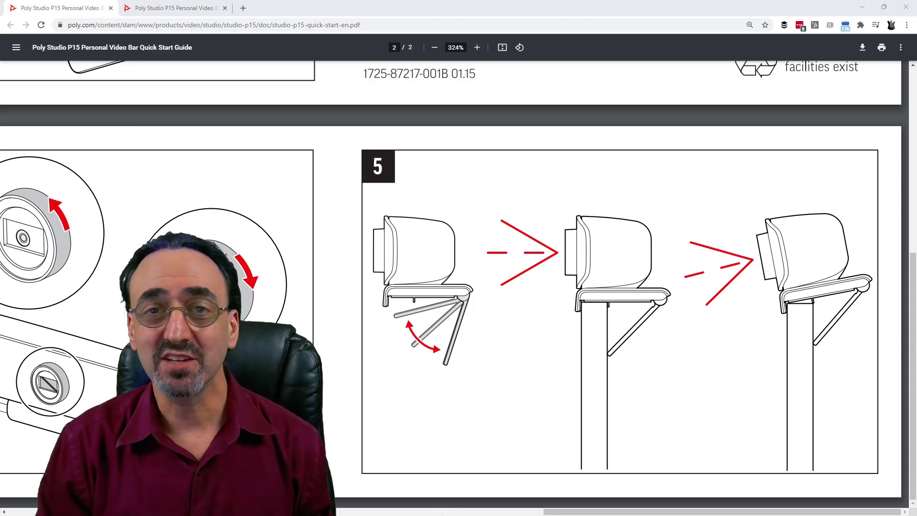
key("alt+Tab")
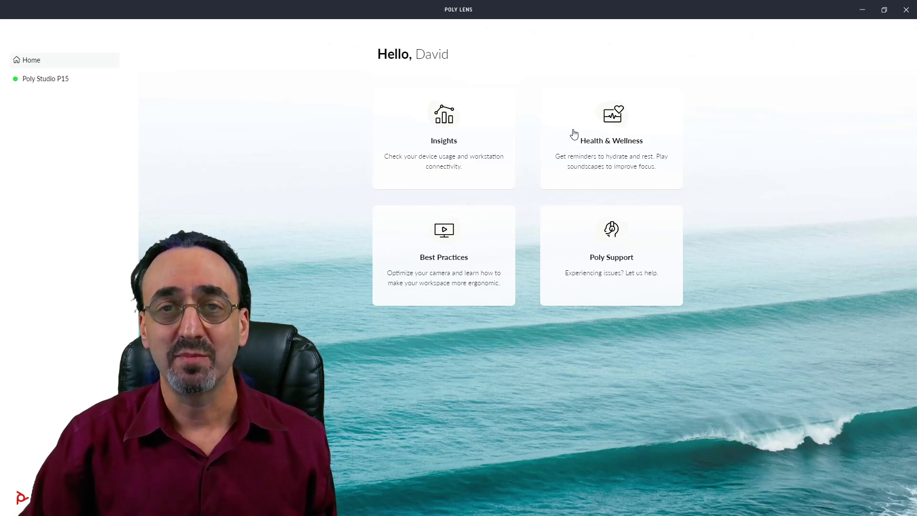
In Health & Wellness, enable soundscapes, try Gentle Ocean, settle on Mountain Ranch and adjust its volume
left_click(574, 135)
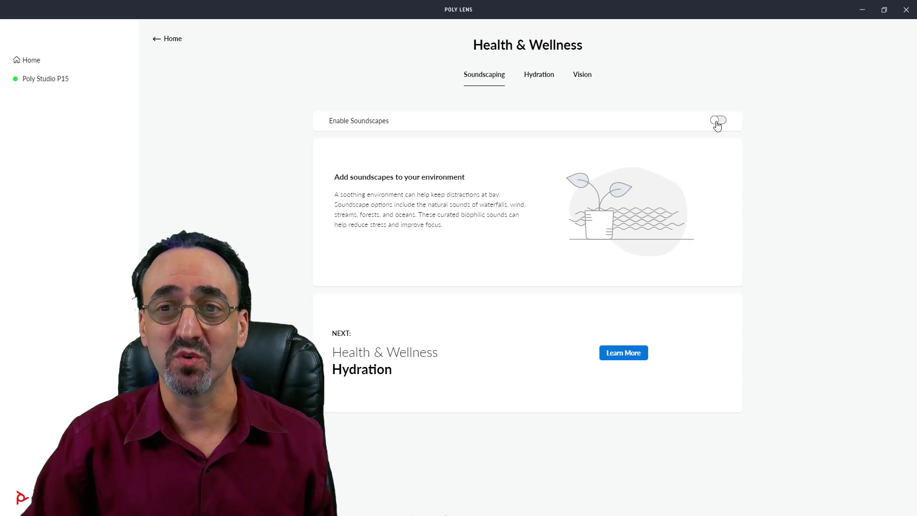
left_click(716, 122)
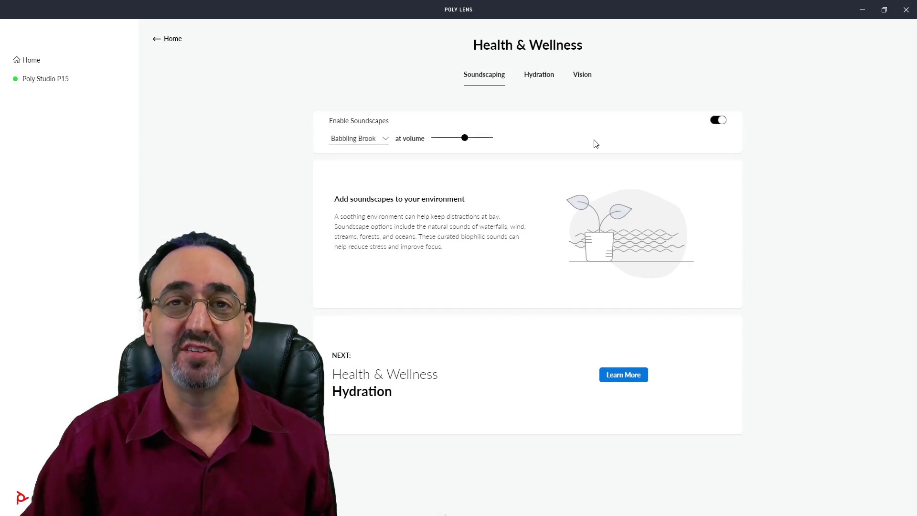
left_click(385, 140)
left_click(375, 157)
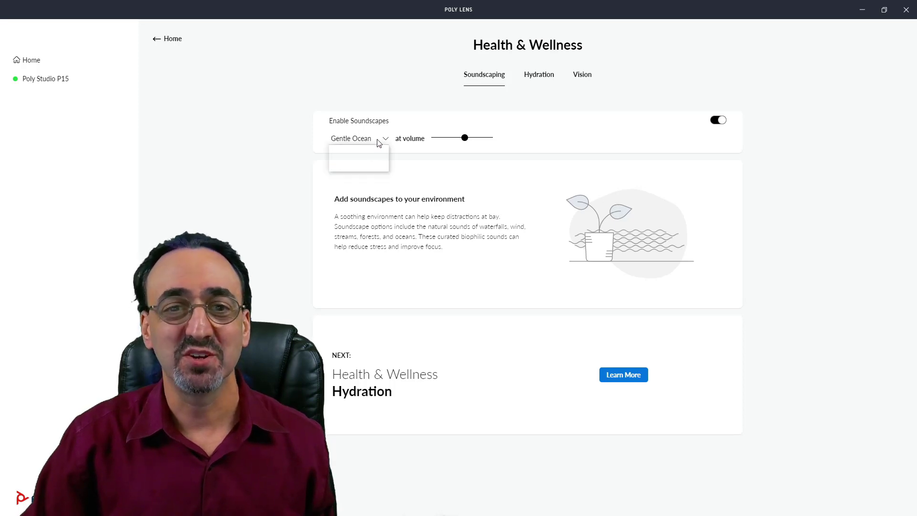
left_click(379, 139)
left_click(377, 149)
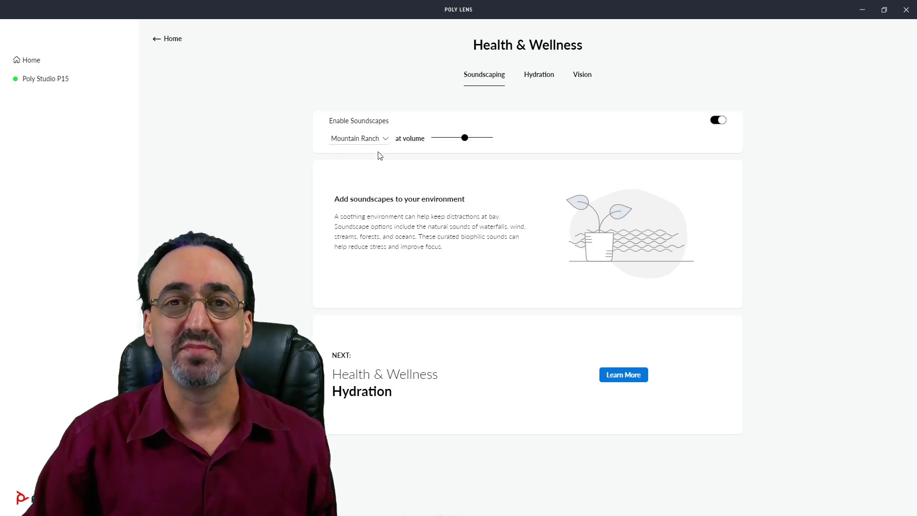
mouse_move(464, 139)
left_mouse_down()
mouse_move(485, 139)
mouse_move(464, 140)
left_mouse_up()
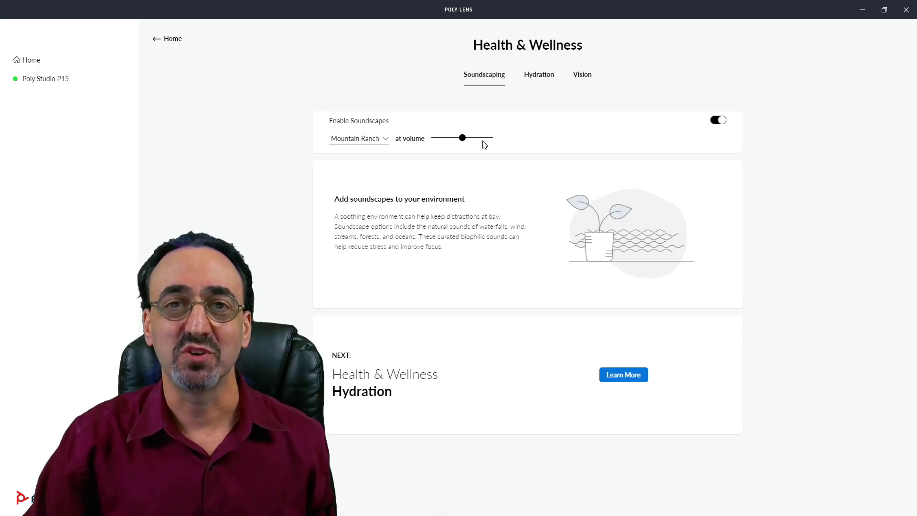
Check the Hydration reminder's 30 Minutes interval and days list, then view the Vision break reminders
left_click(545, 75)
left_click(389, 139)
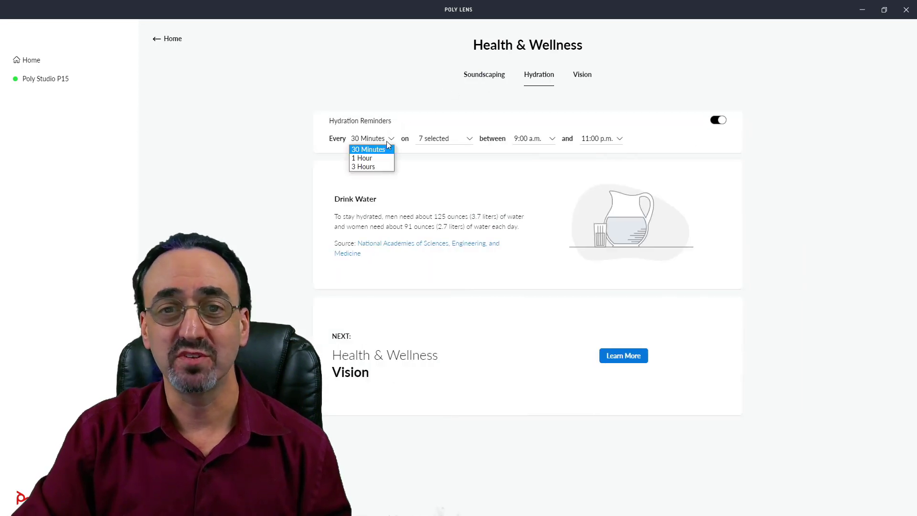
left_click(430, 139)
left_click(434, 138)
left_click(447, 140)
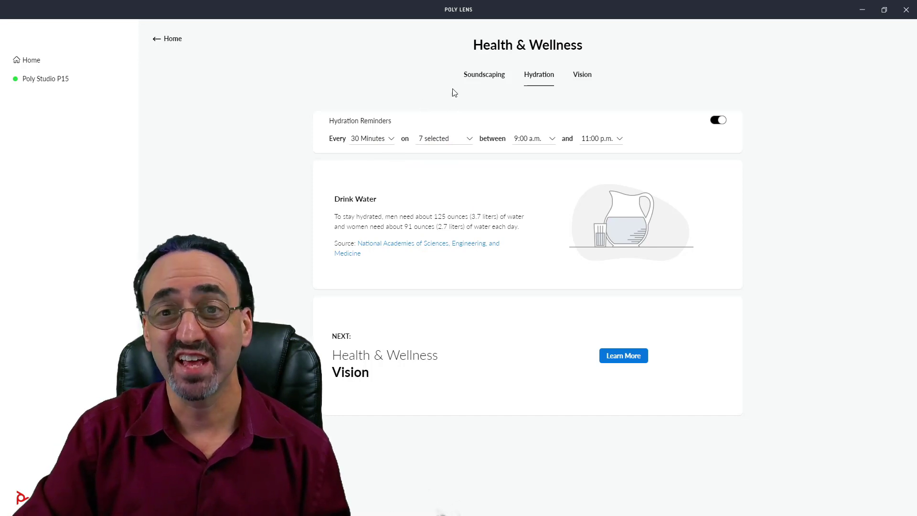
left_click(583, 76)
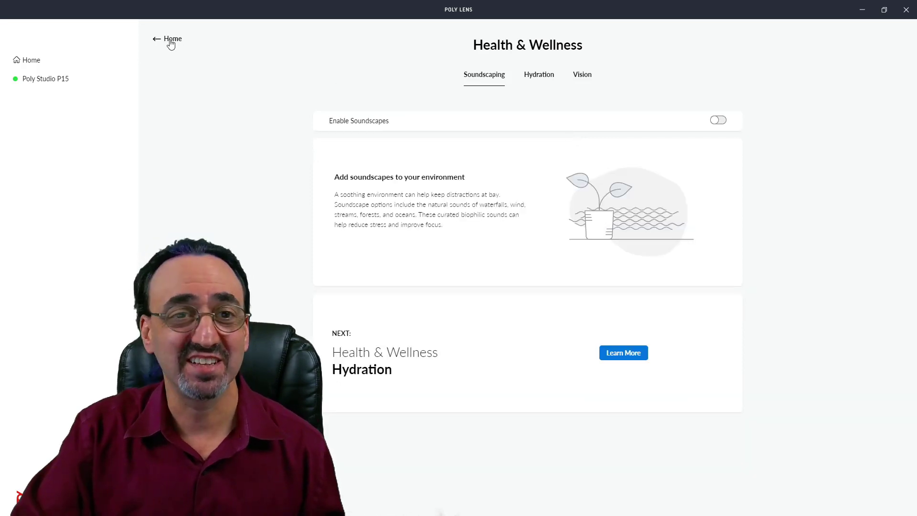
From Home, open Best Practices and read the headset and camera tips
left_click(169, 39)
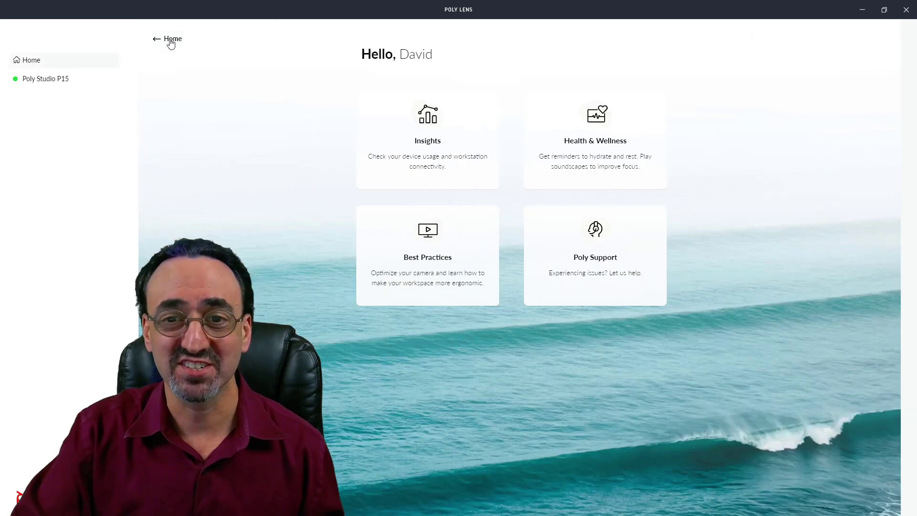
left_click(449, 259)
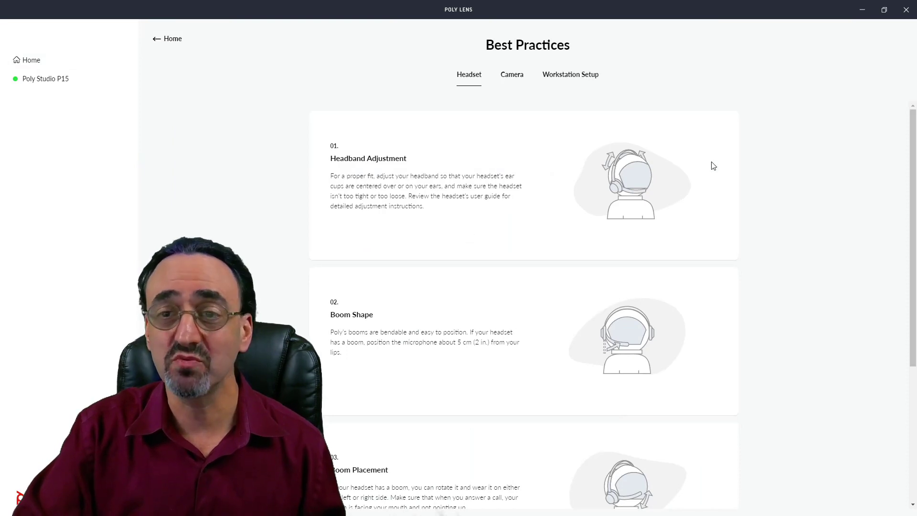
scroll(902, 170, "down", 5)
scroll(904, 209, "up", 5)
left_click(511, 76)
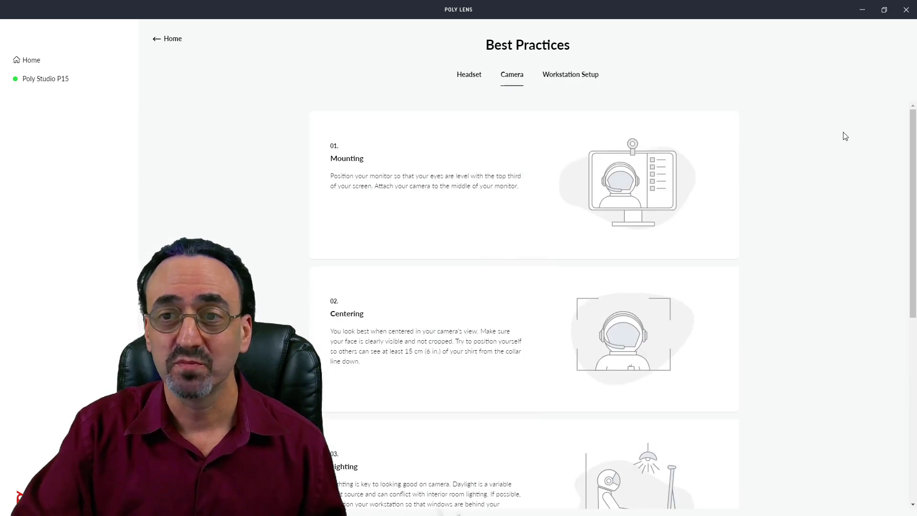
scroll(869, 103, "down", 5)
scroll(869, 103, "up", 5)
Read the Workstation Setup tips, then open the Poly Studio P15 device overview
left_click(564, 81)
scroll(910, 157, "down", 5)
scroll(909, 286, "down", 1)
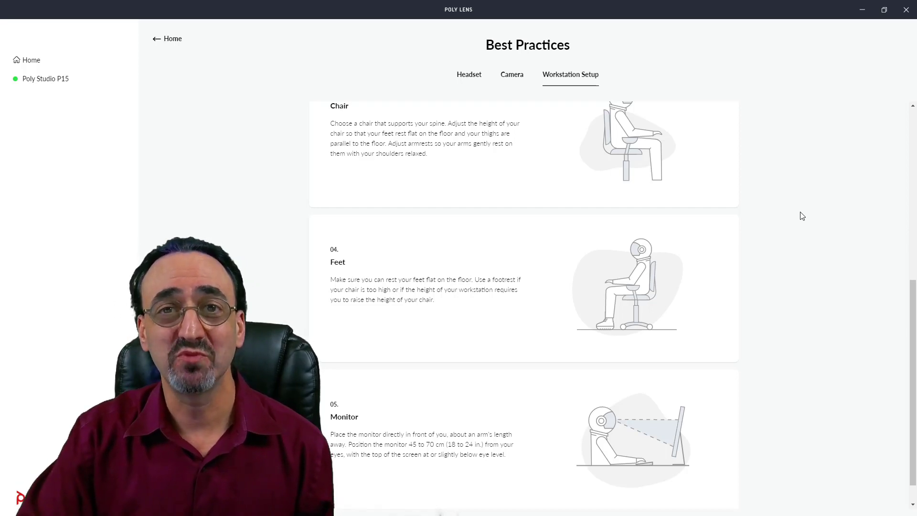
left_click(46, 86)
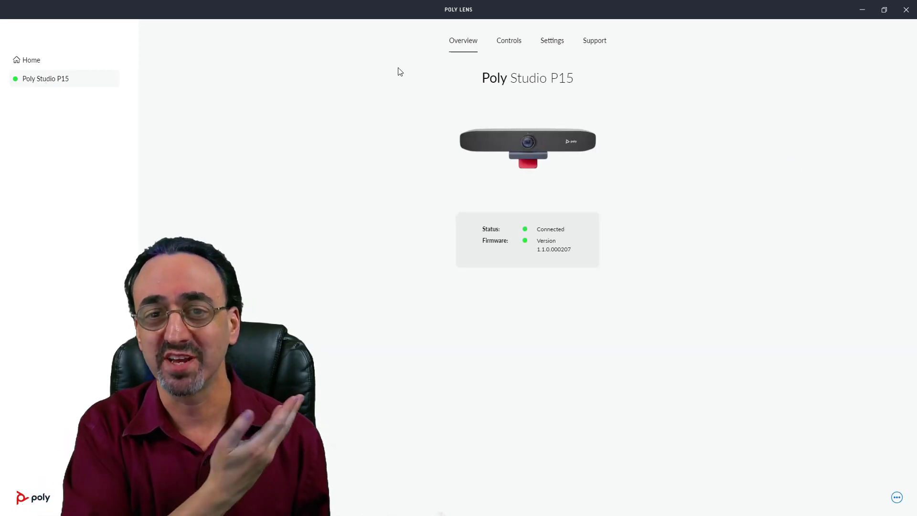
On the Poly Studio P15 Controls page, turn on the live camera preview and expand it
left_click(514, 46)
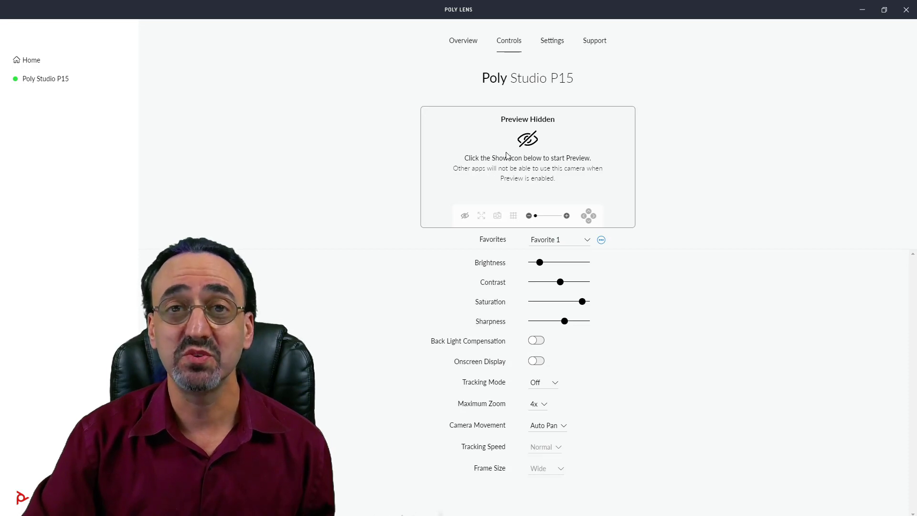
left_click(464, 215)
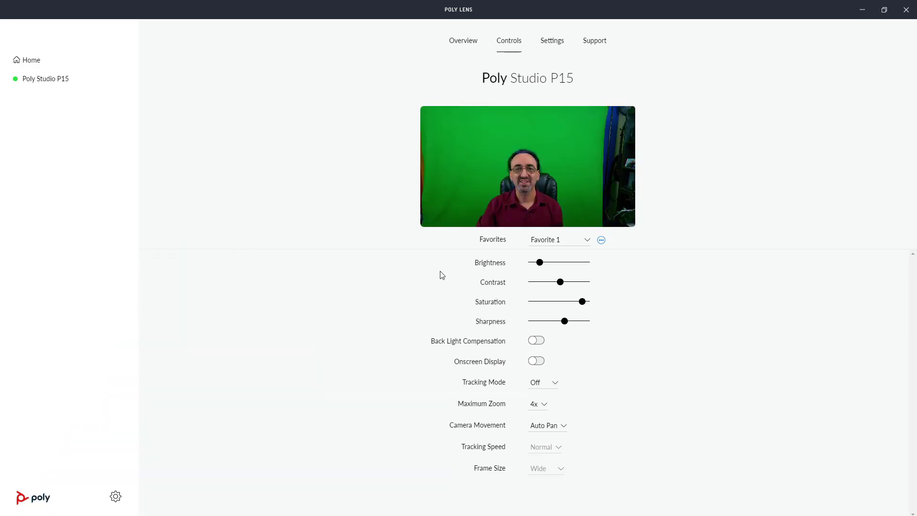
mouse_move(501, 178)
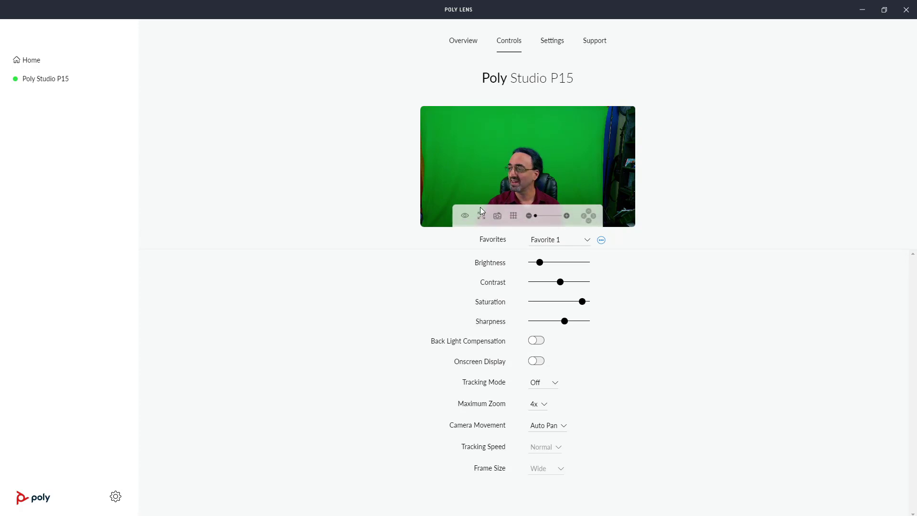
left_click(481, 215)
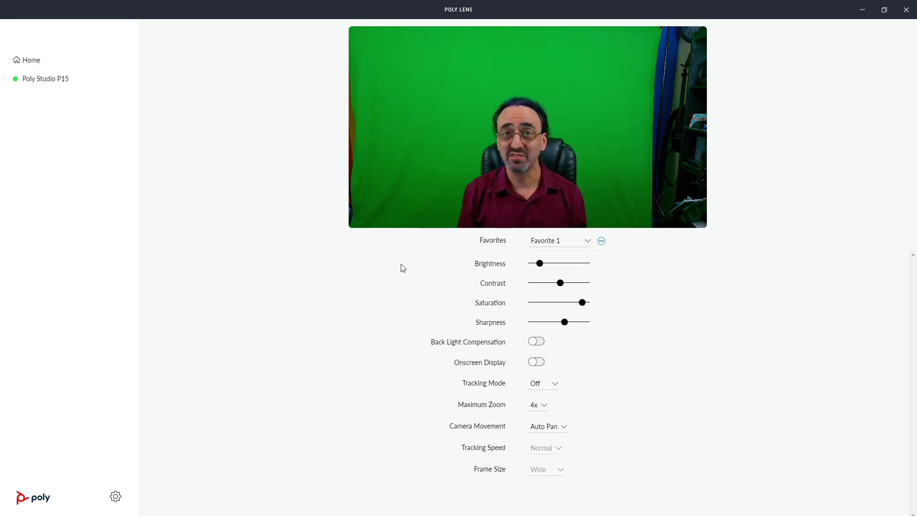
Toggle the live camera preview off and back on twice, expanding it each time
mouse_move(374, 183)
left_click(465, 218)
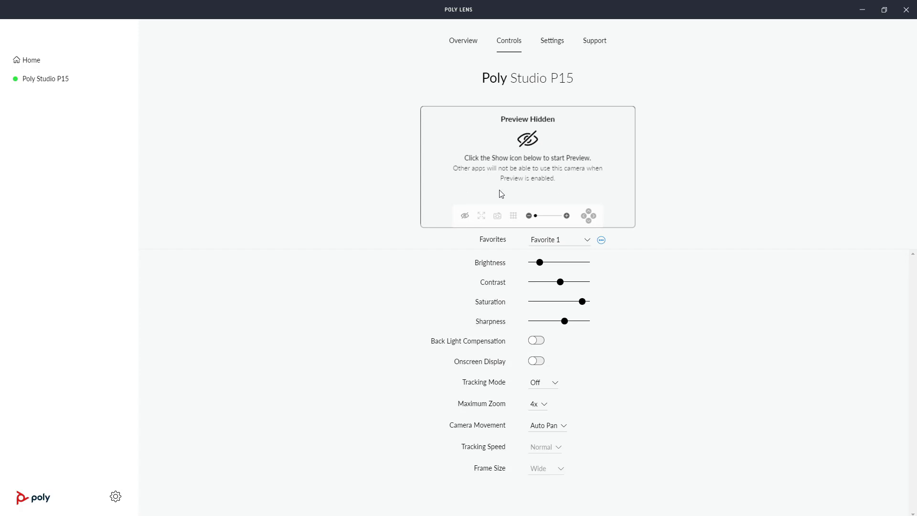
left_click(463, 217)
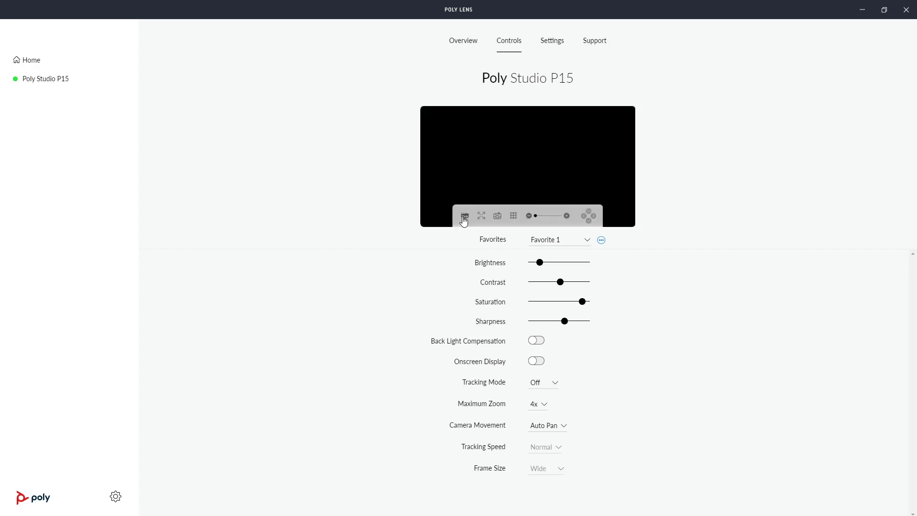
left_click(480, 217)
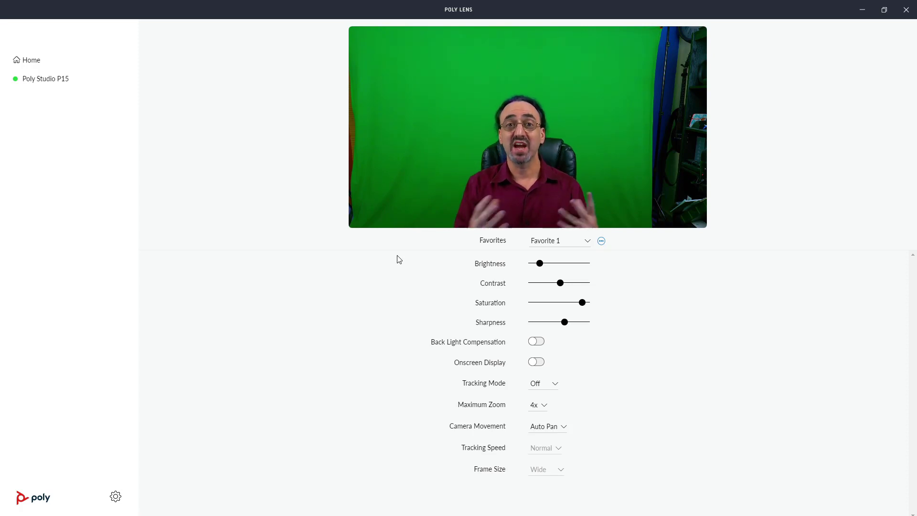
mouse_move(372, 172)
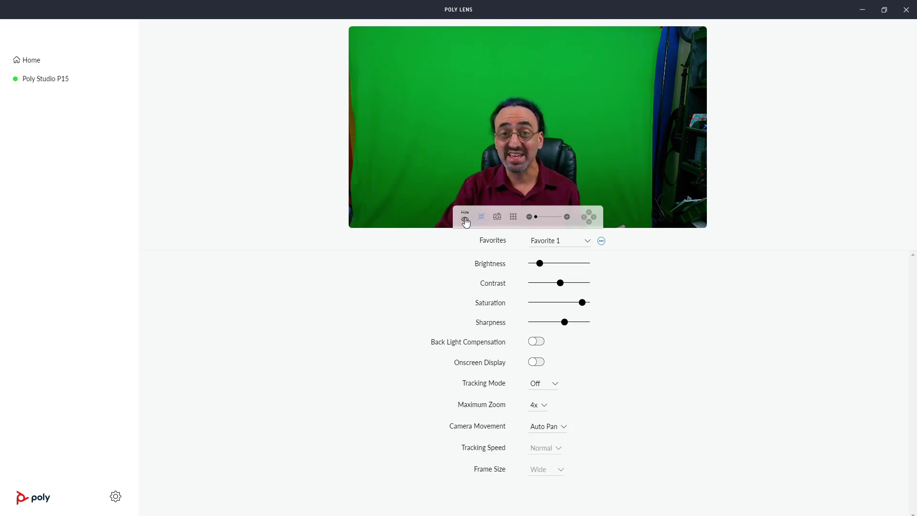
left_click(465, 221)
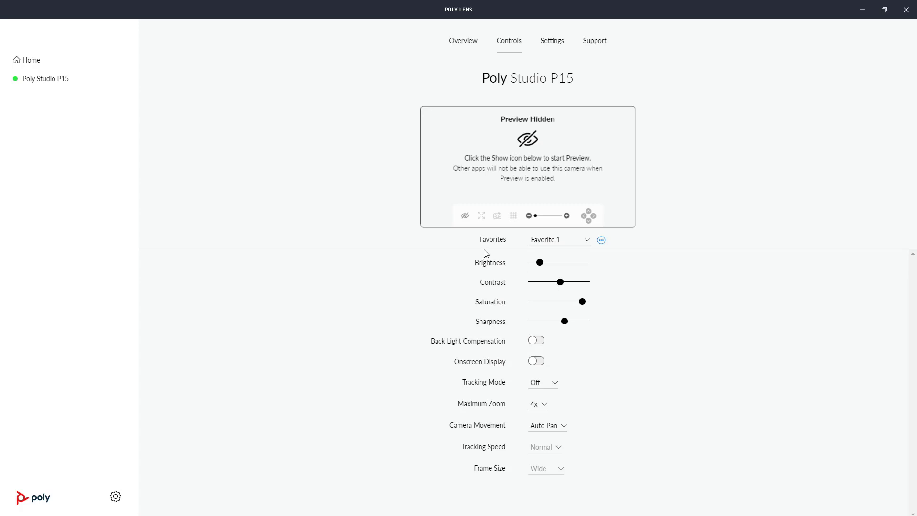
left_click(464, 220)
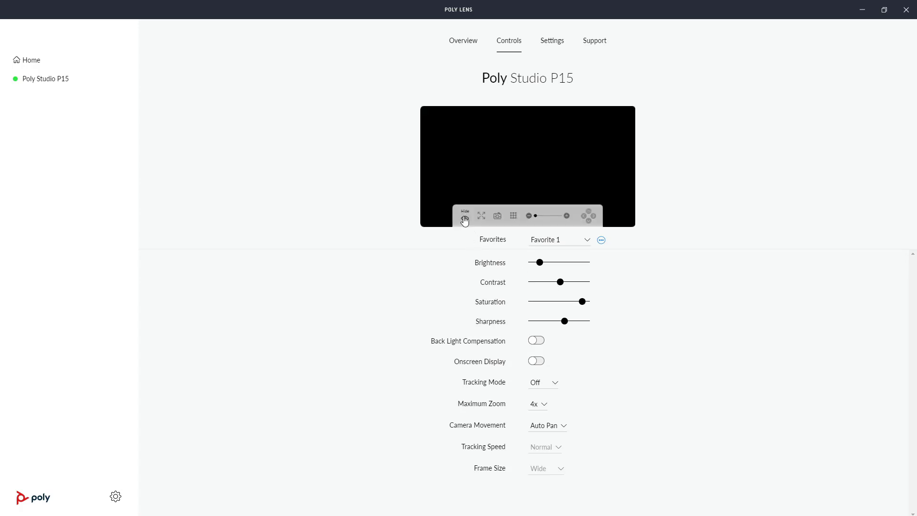
left_click(481, 220)
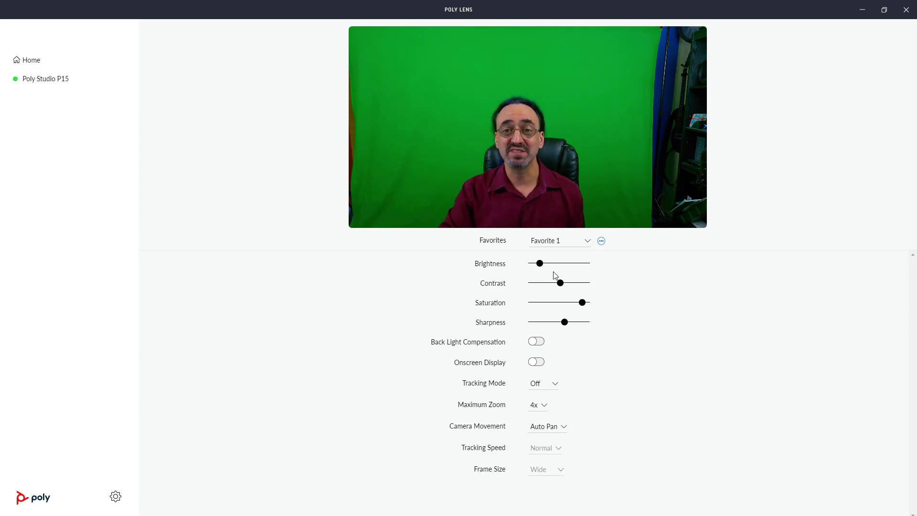
Select the Sandbox favorite and raise the camera brightness and contrast
left_click(589, 240)
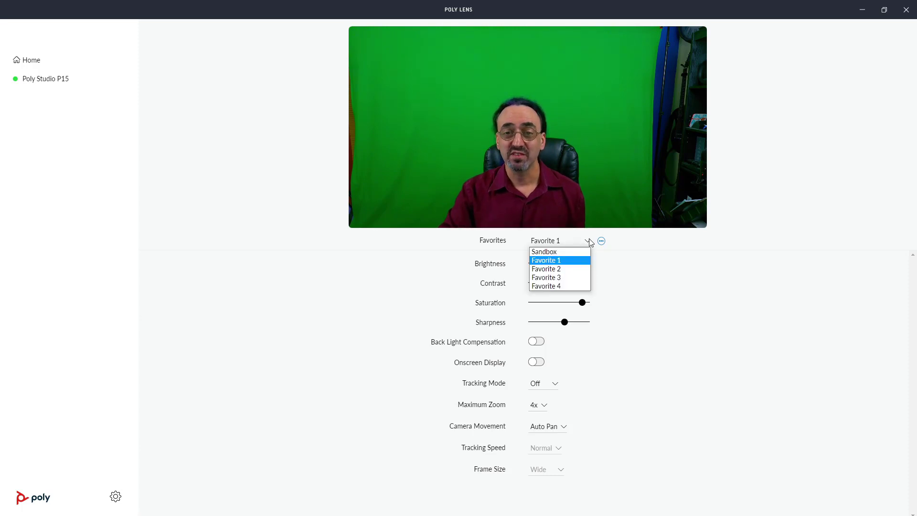
left_click(569, 253)
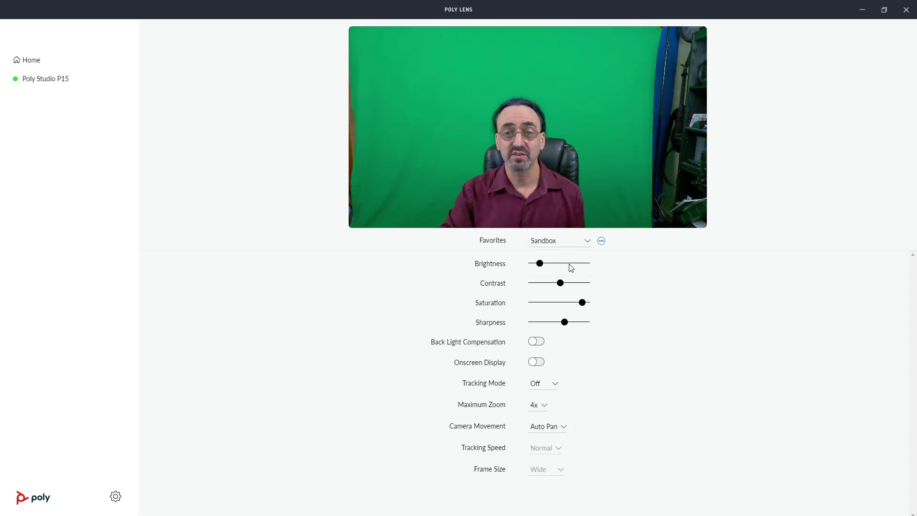
left_click_drag(551, 266, 578, 267)
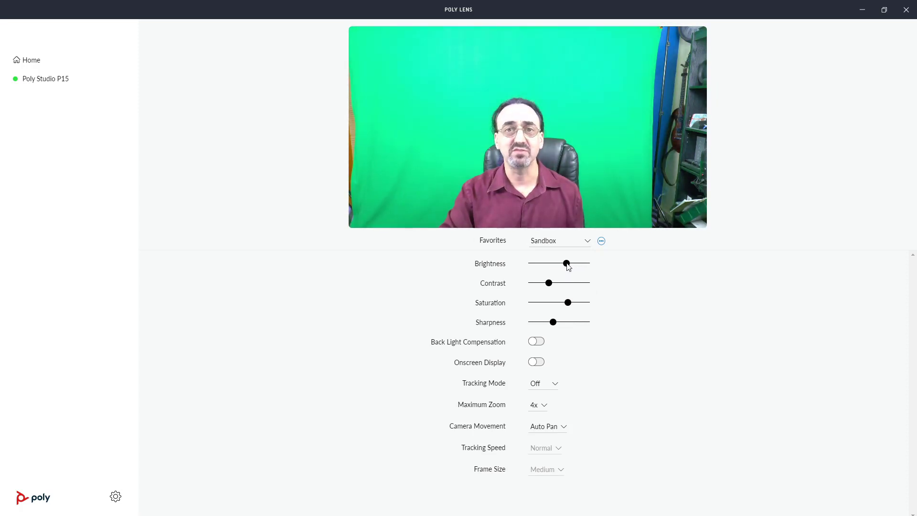
left_click_drag(549, 283, 550, 322)
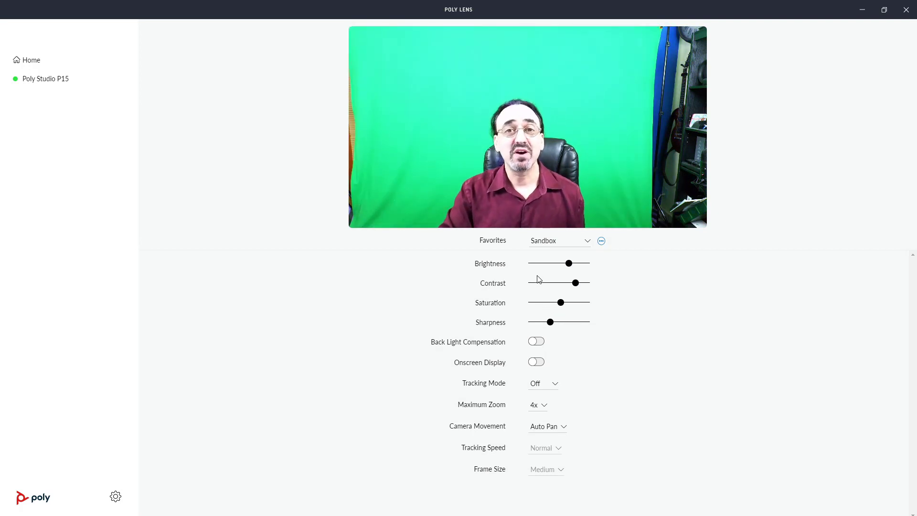
Reapply Favorite 1 and close its options menu without changes
left_click(559, 240)
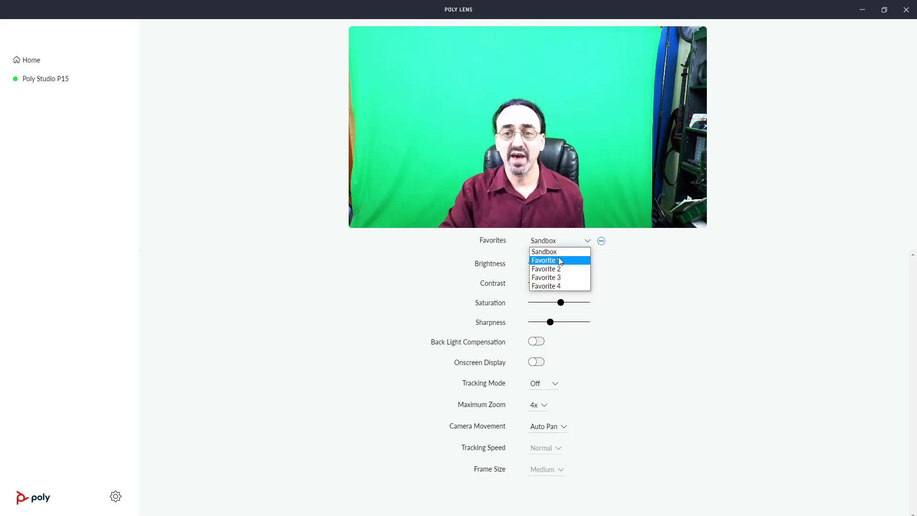
left_click(559, 260)
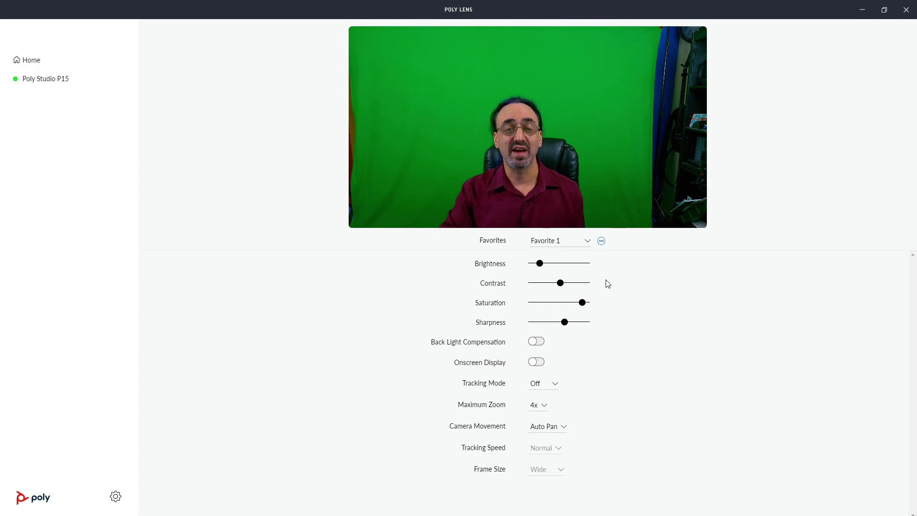
left_click(601, 242)
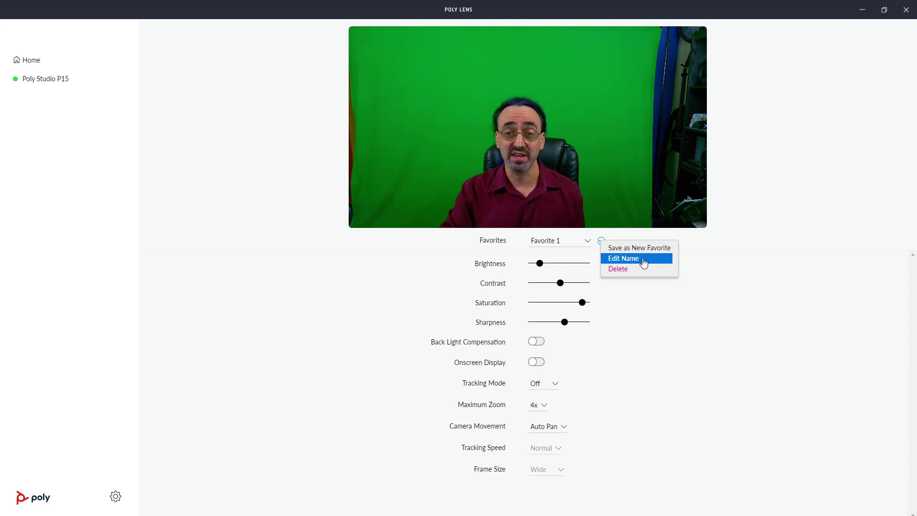
left_click(591, 254)
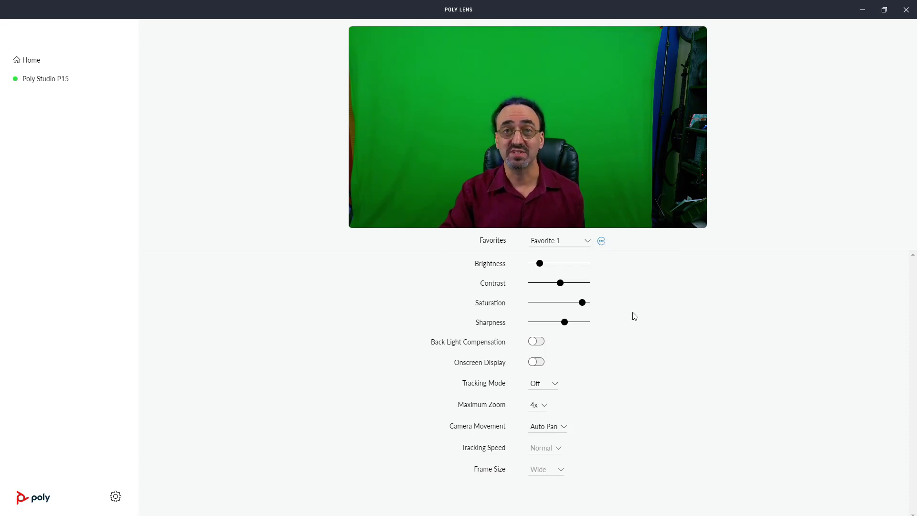
Try Back Light Compensation on and off, then turn the Onscreen Display on and back off
left_click(536, 343)
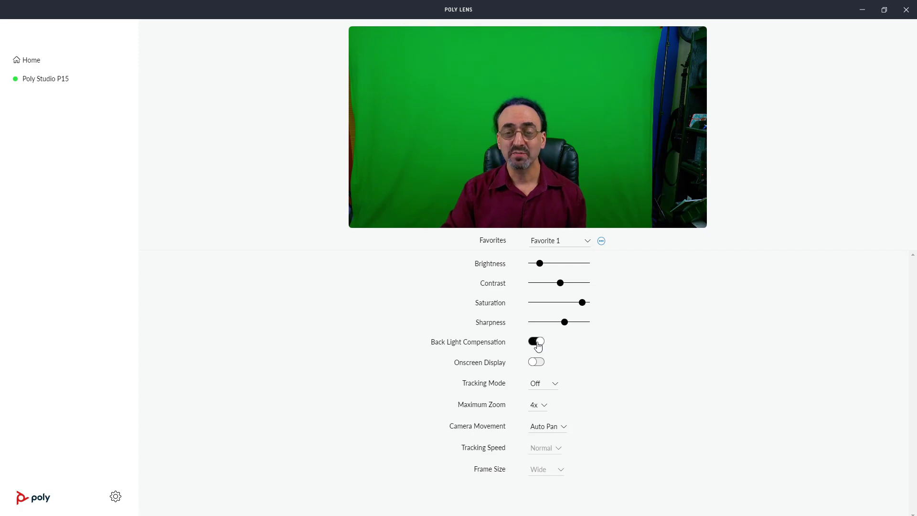
left_click(537, 342)
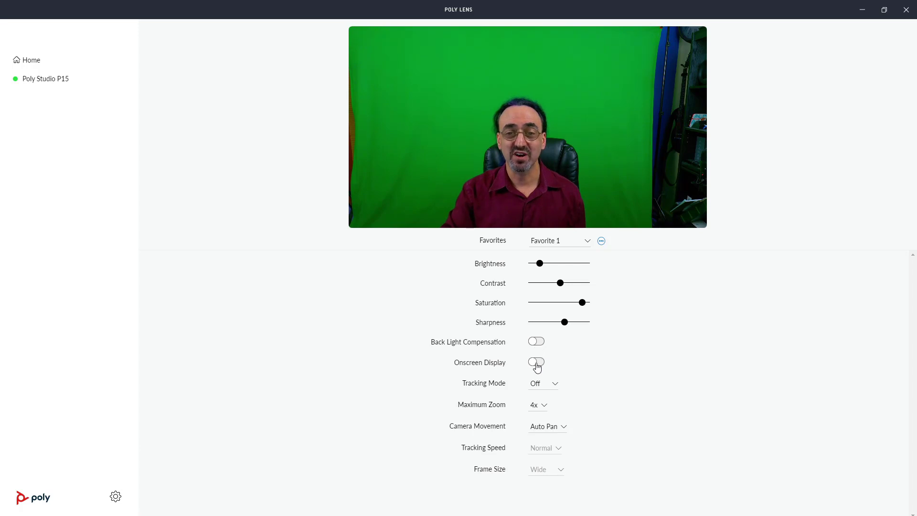
left_click(537, 363)
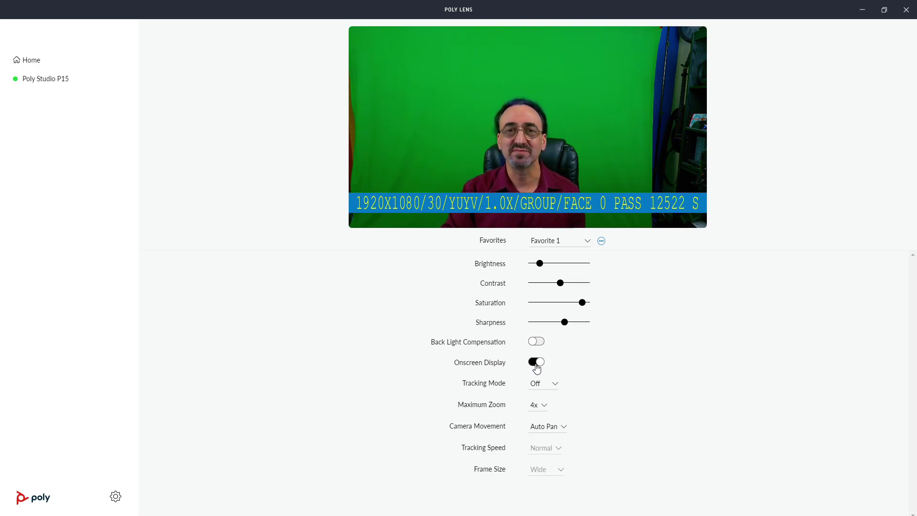
left_click(537, 363)
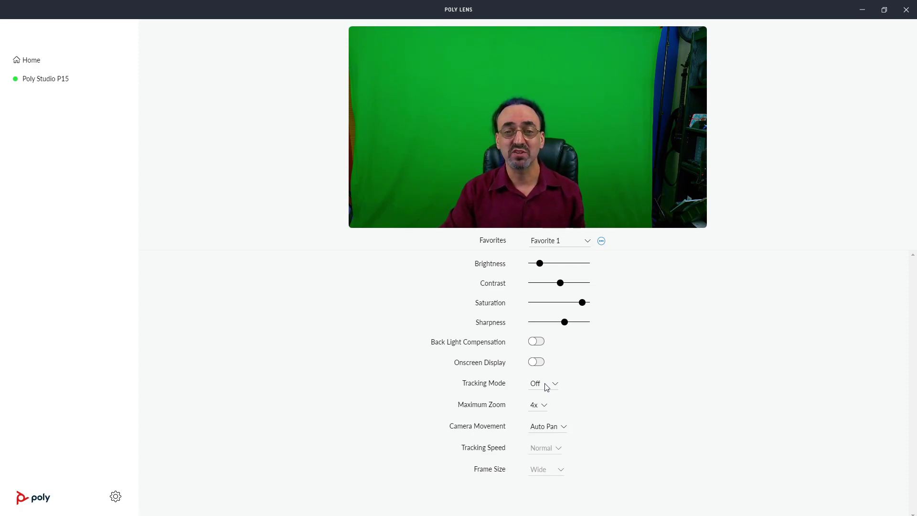
Choose Group tracking mode, which brings up Normal tracking speed and Tight frame size
left_click(547, 387)
left_click(545, 404)
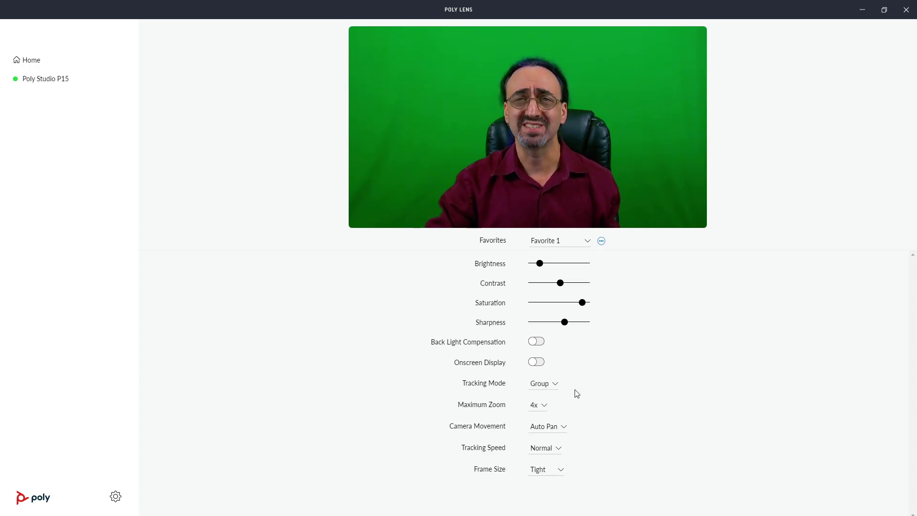
left_click(550, 386)
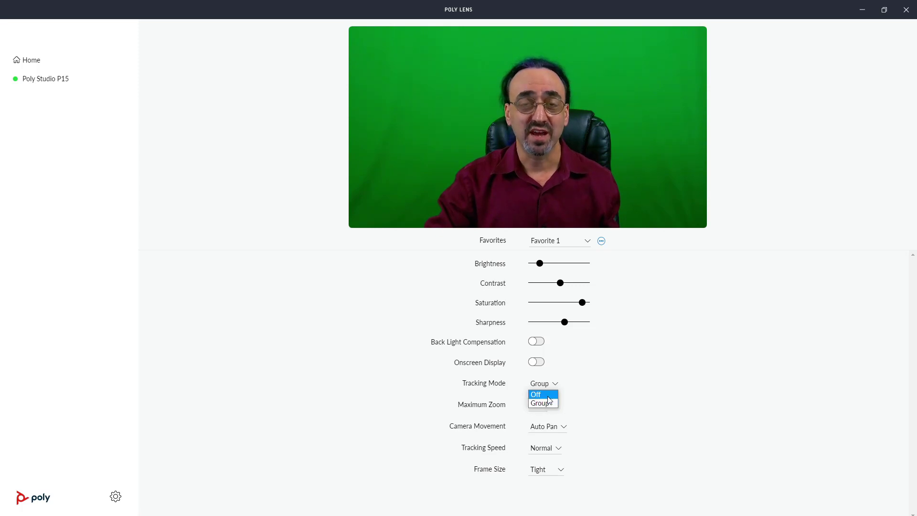
left_click(553, 371)
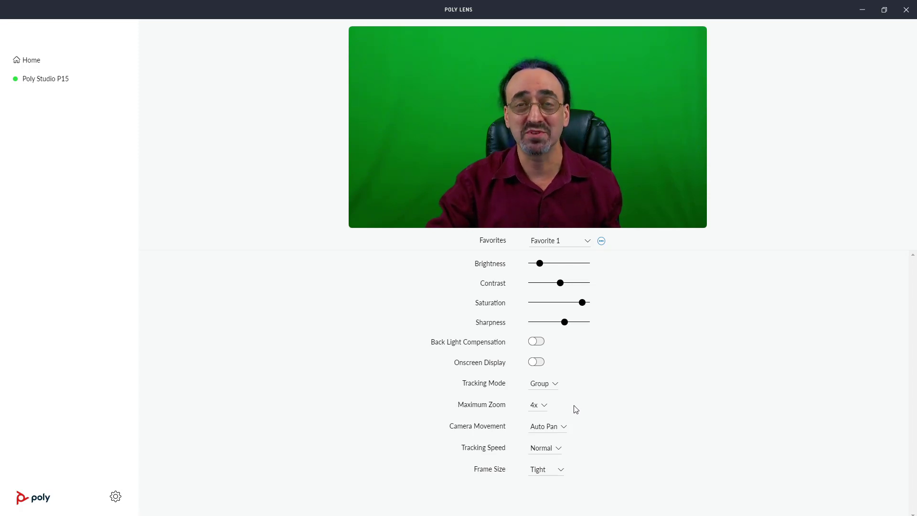
left_click(543, 406)
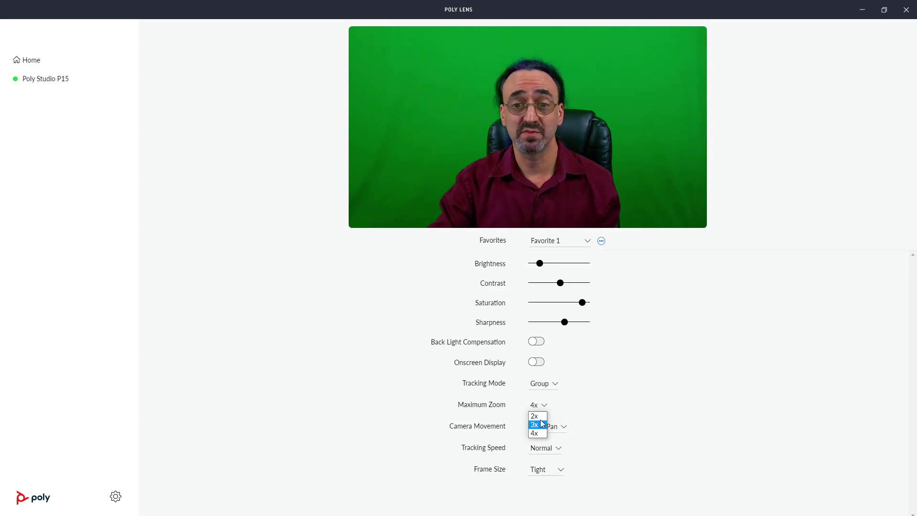
left_click(542, 435)
left_click(558, 448)
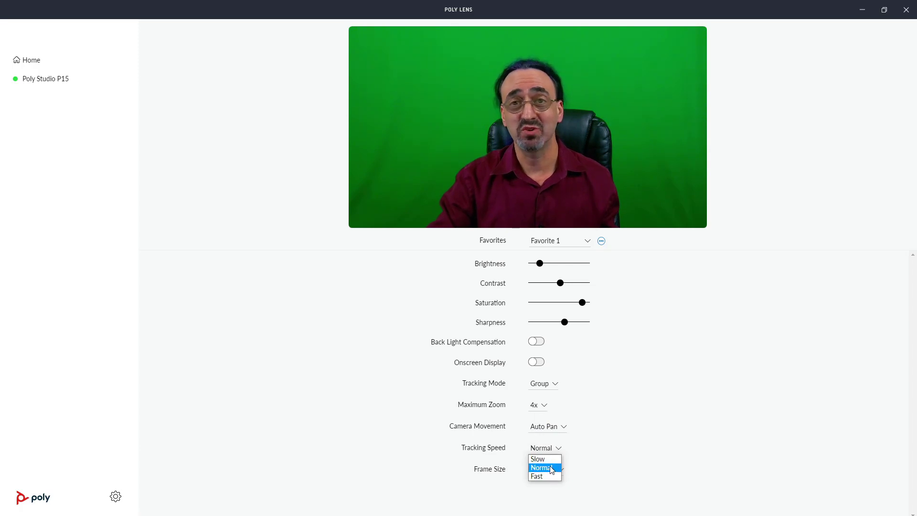
left_click(605, 438)
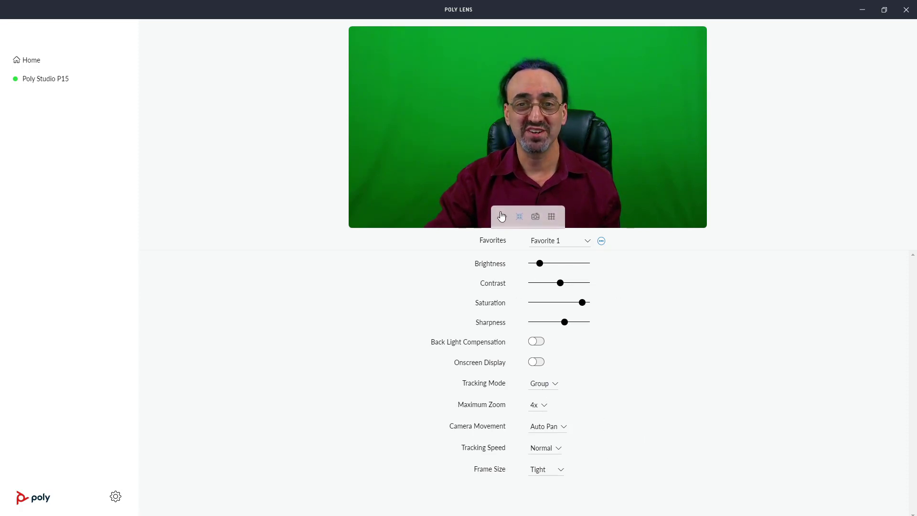
Hide the camera preview, expand General settings, and switch Poly NoiseBlockAI off
left_click(500, 219)
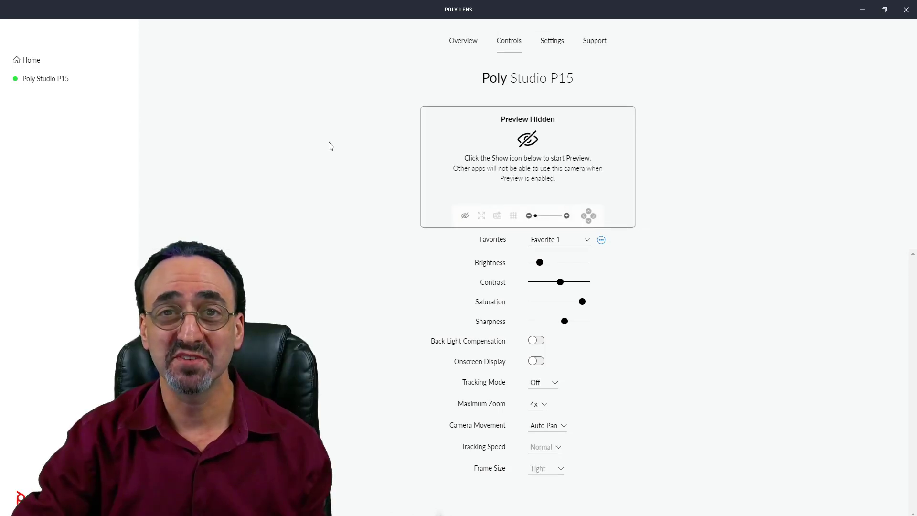
left_click(549, 44)
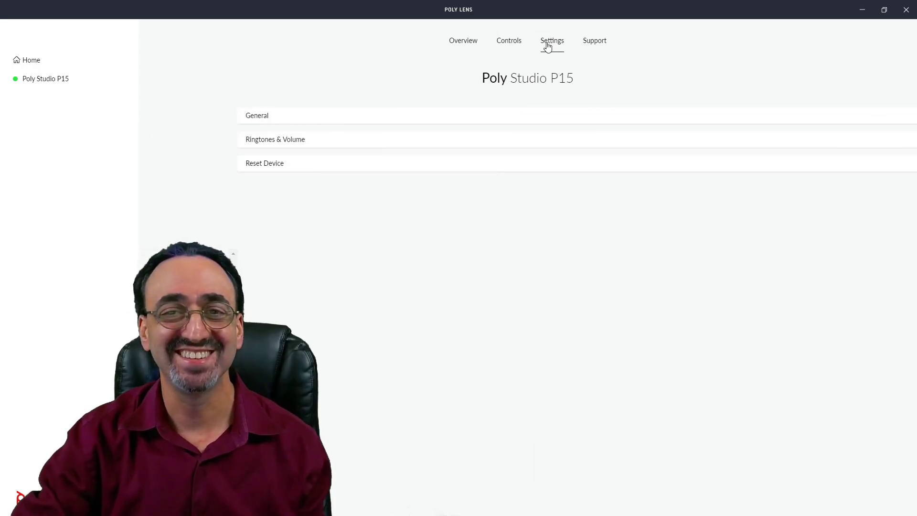
left_click(300, 120)
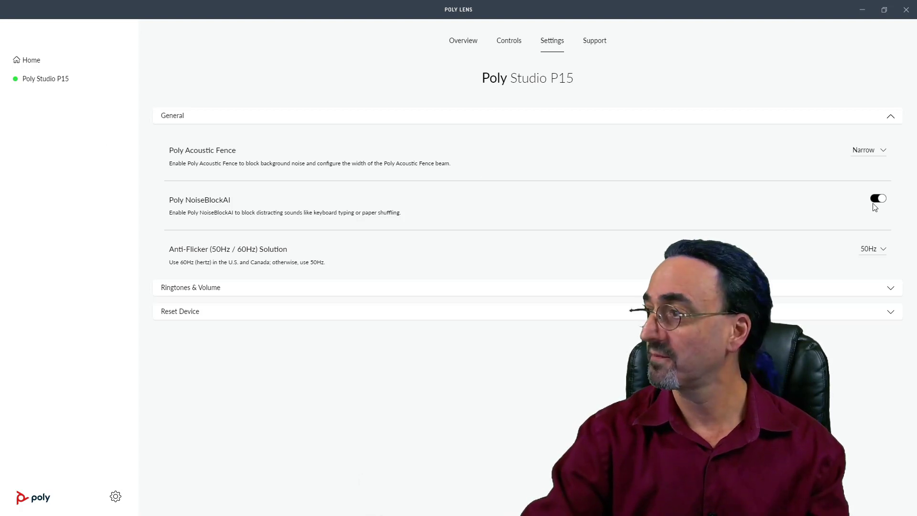
left_click(878, 198)
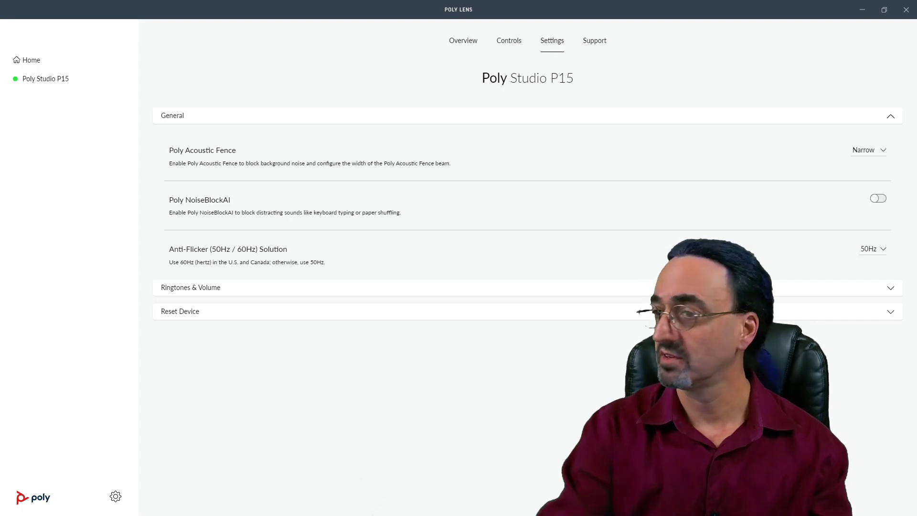
Turn NoiseBlockAI back on and set Anti-Flicker to 60Hz
left_click(880, 200)
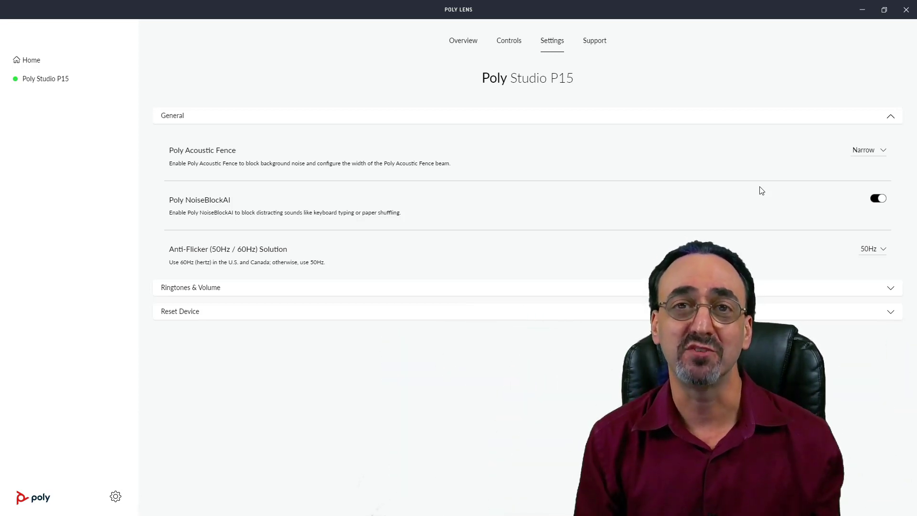
left_click(869, 249)
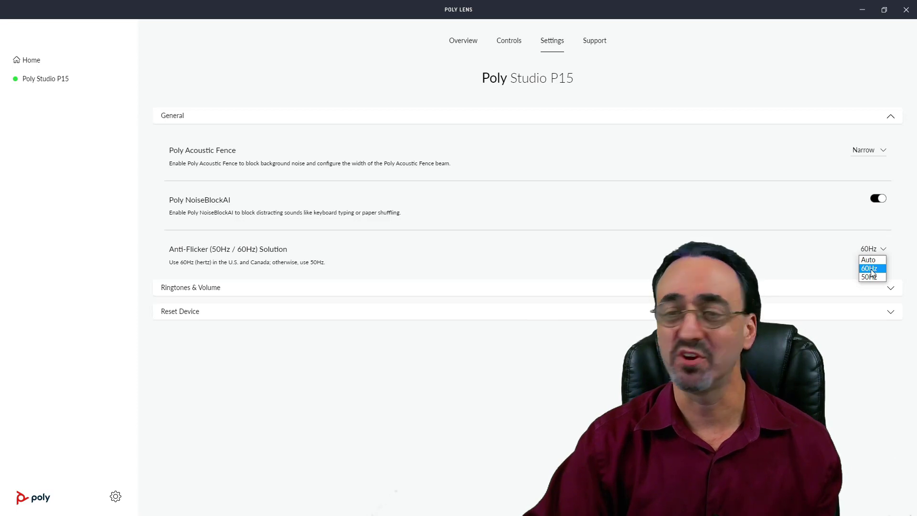
left_click(870, 269)
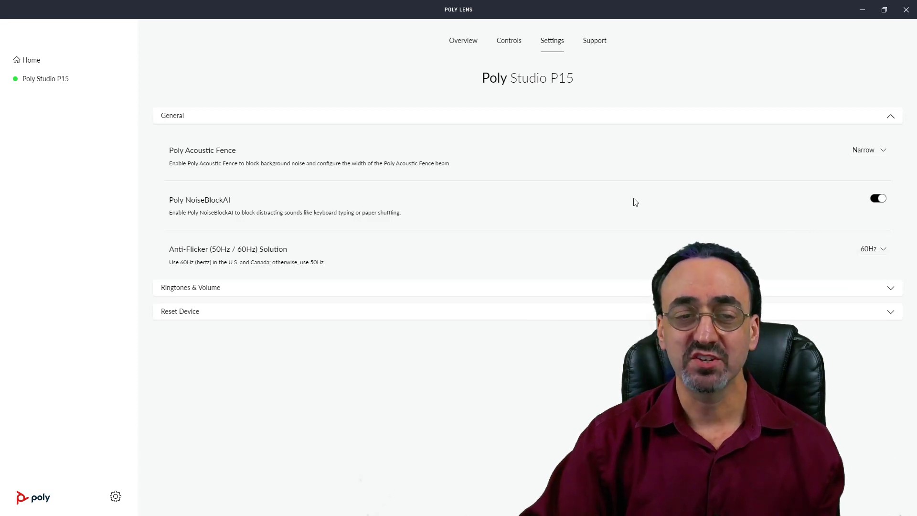
Review the Audio Bass/Treble, Reset Device and Ringtones & Volume sections
left_click(186, 287)
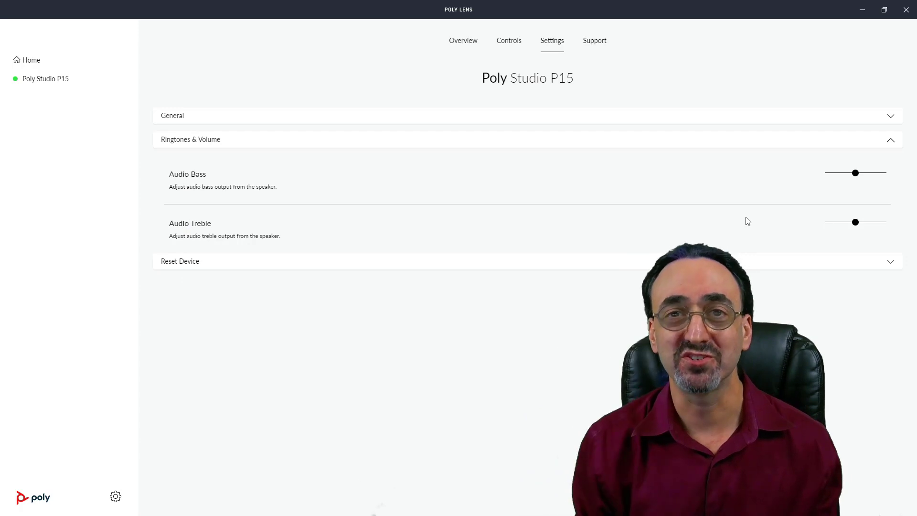
left_click(244, 264)
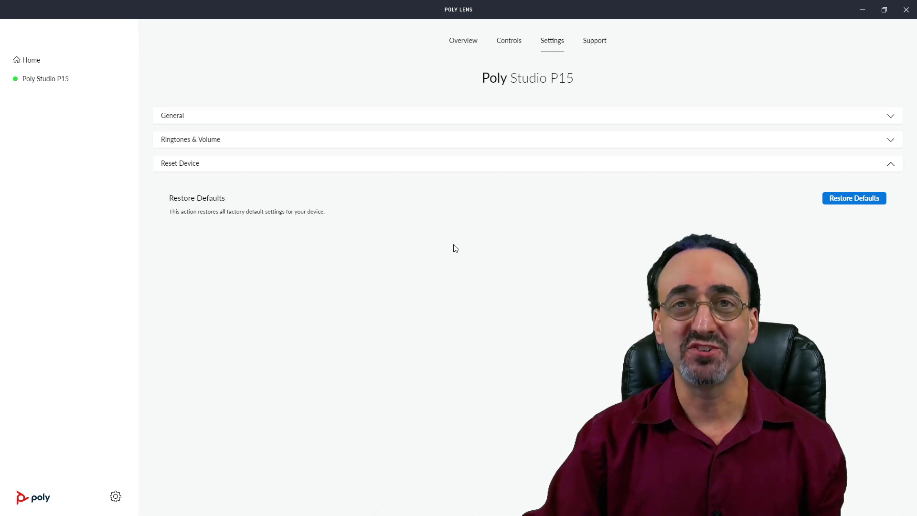
left_click(206, 144)
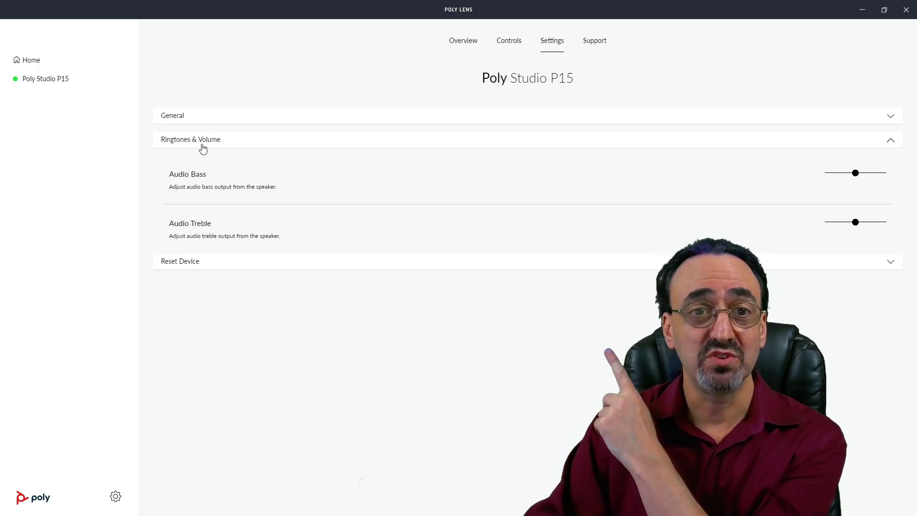
Expand and collapse the General settings section a few times
left_click(200, 122)
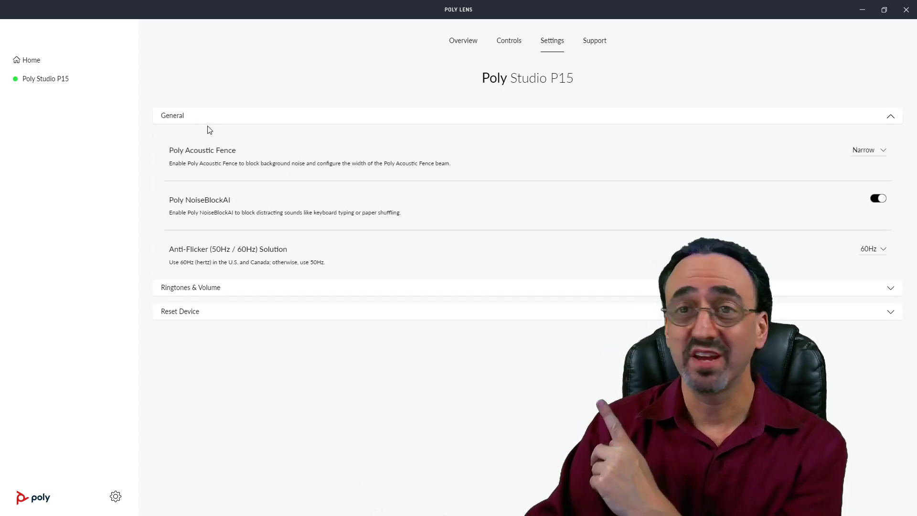
left_click(210, 123)
left_click(211, 123)
left_click(210, 123)
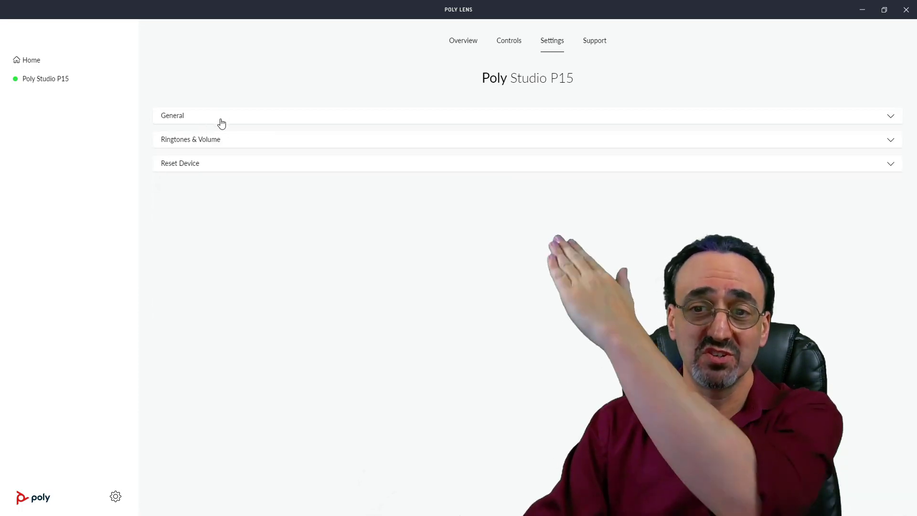
left_click(224, 121)
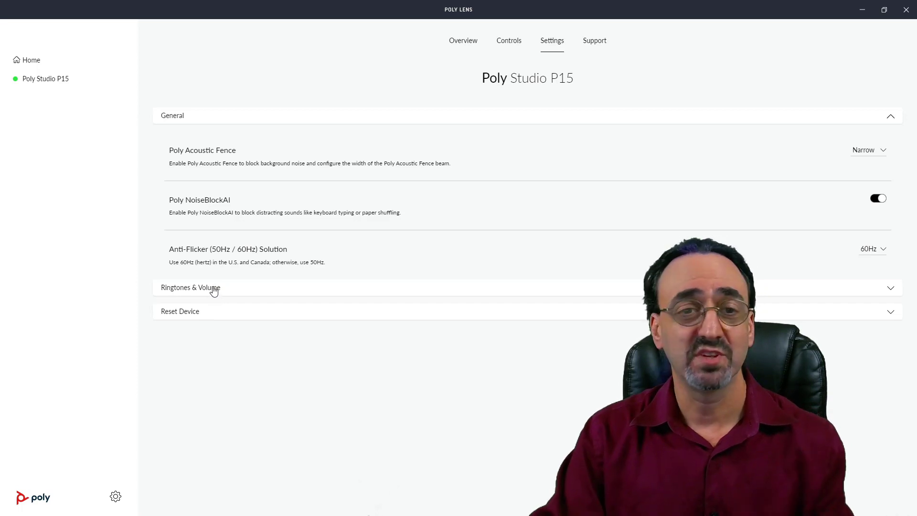
Go to the Poly Studio P15 Support page with guides, Device Info & Logs and Contact Support
left_click(594, 42)
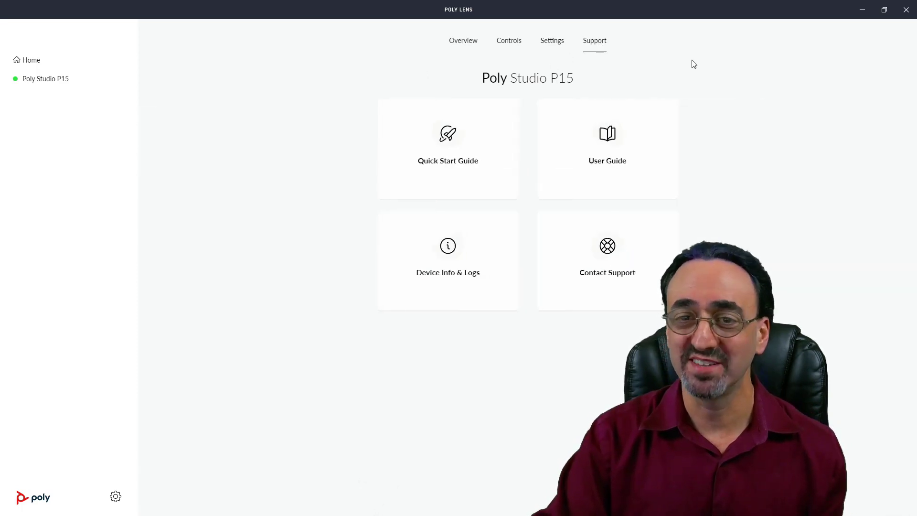